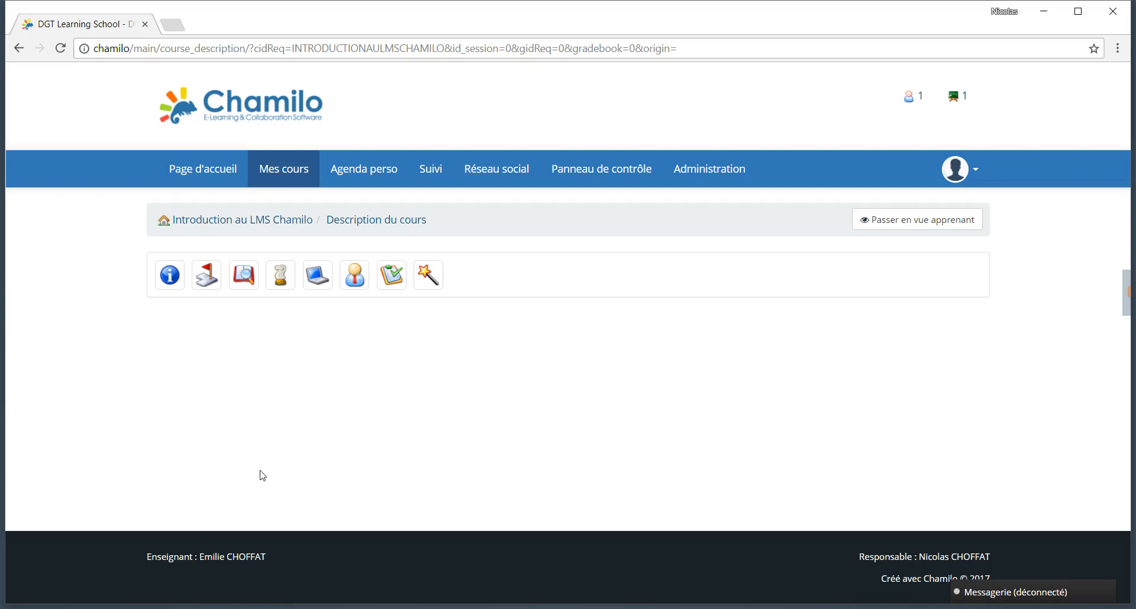
left_click(257, 356)
left_click(264, 352)
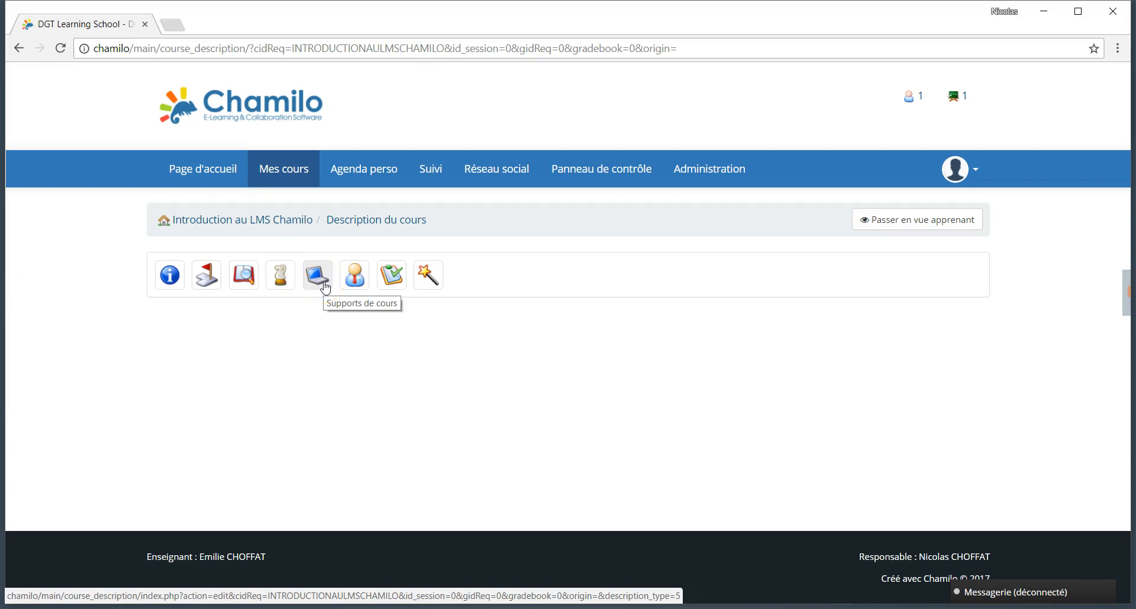
left_click(352, 285)
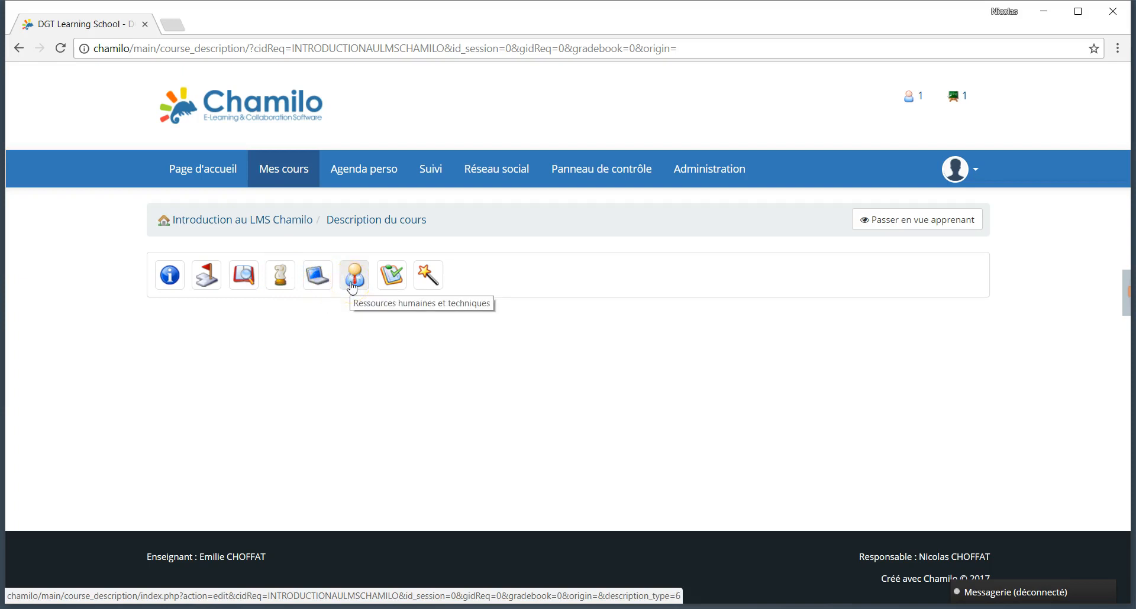
left_click(391, 286)
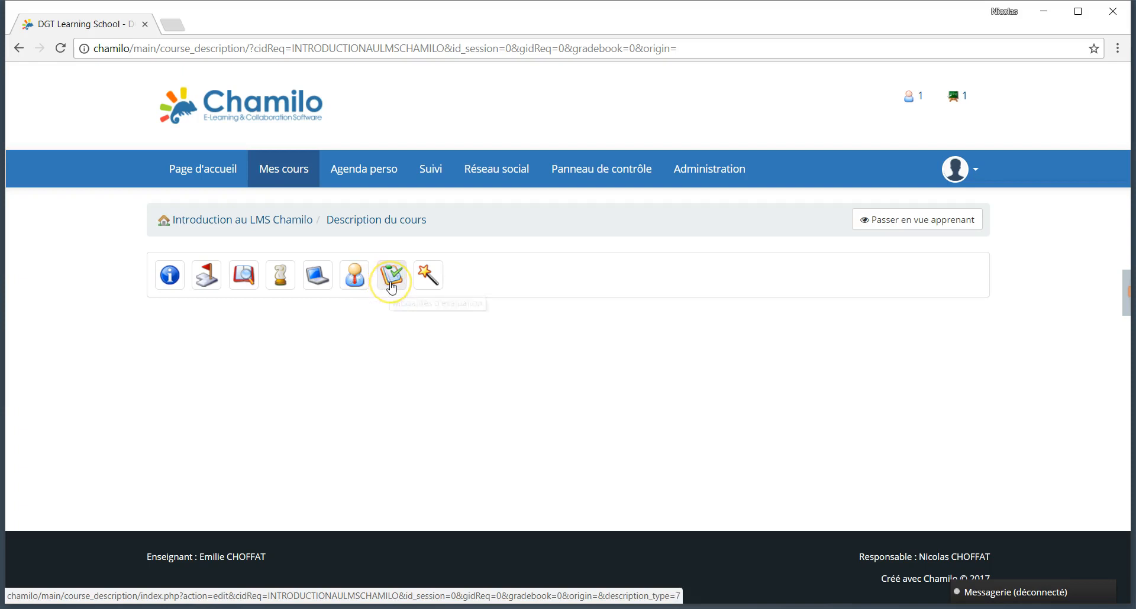
left_click(431, 285)
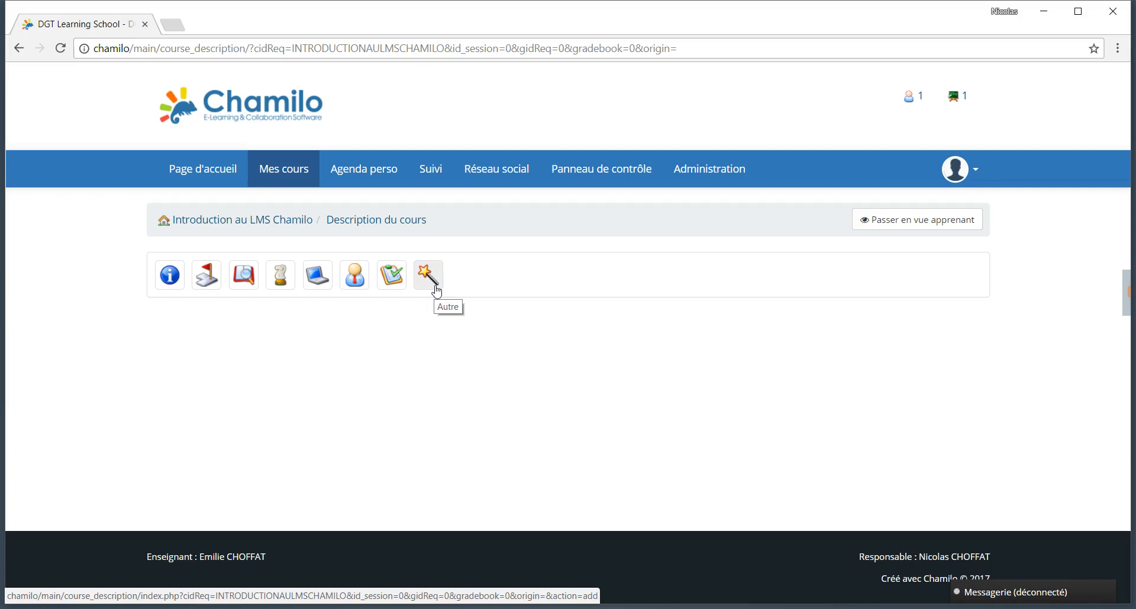
left_click(169, 286)
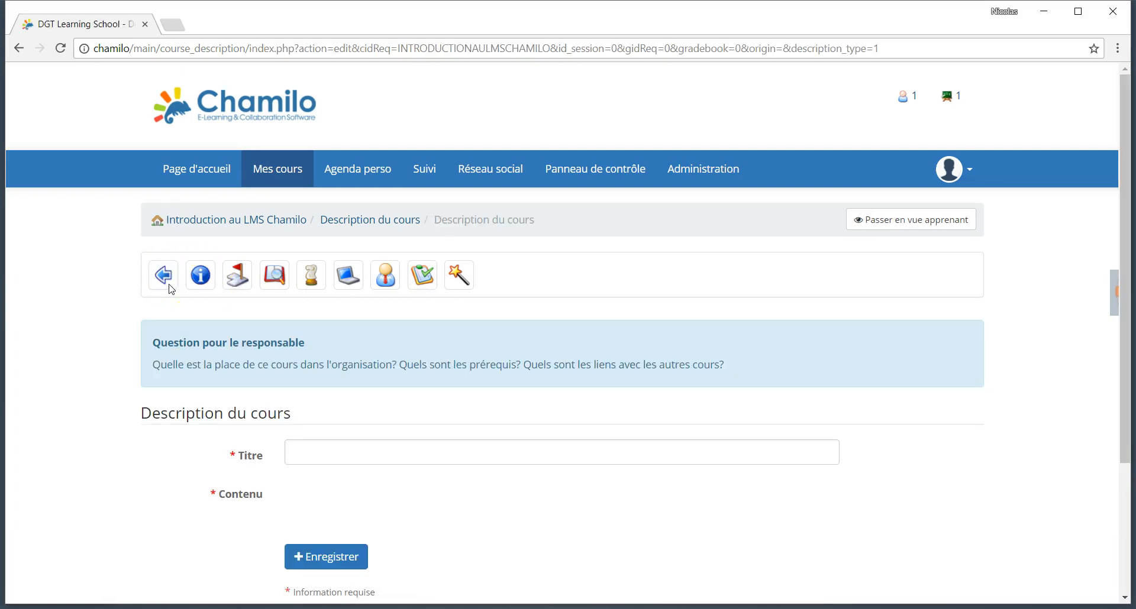
scroll(216, 432, "down", 2)
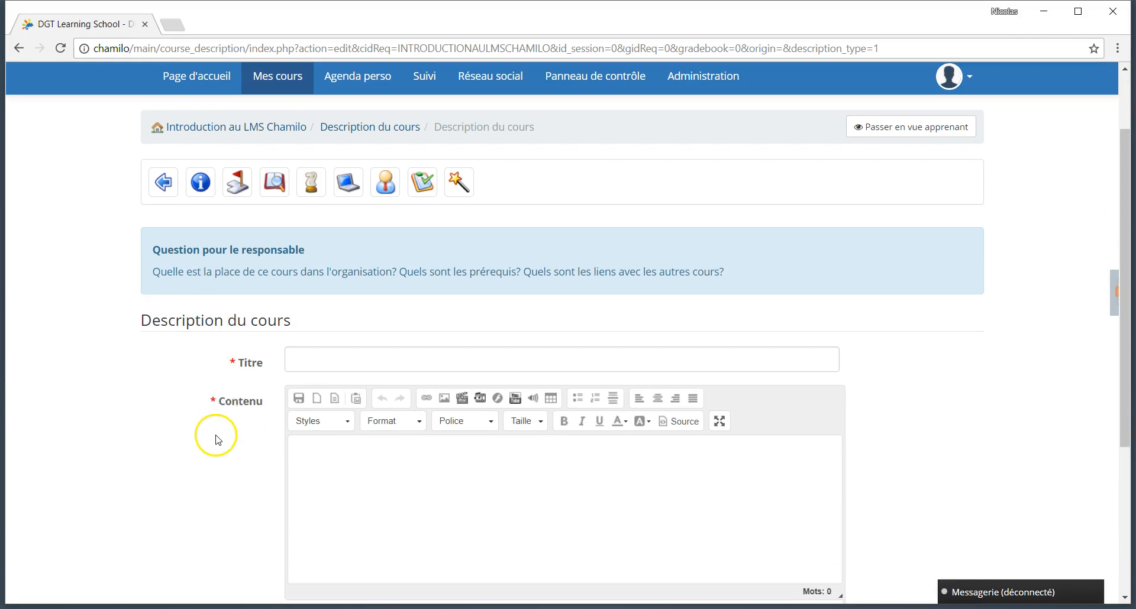
left_click(320, 356)
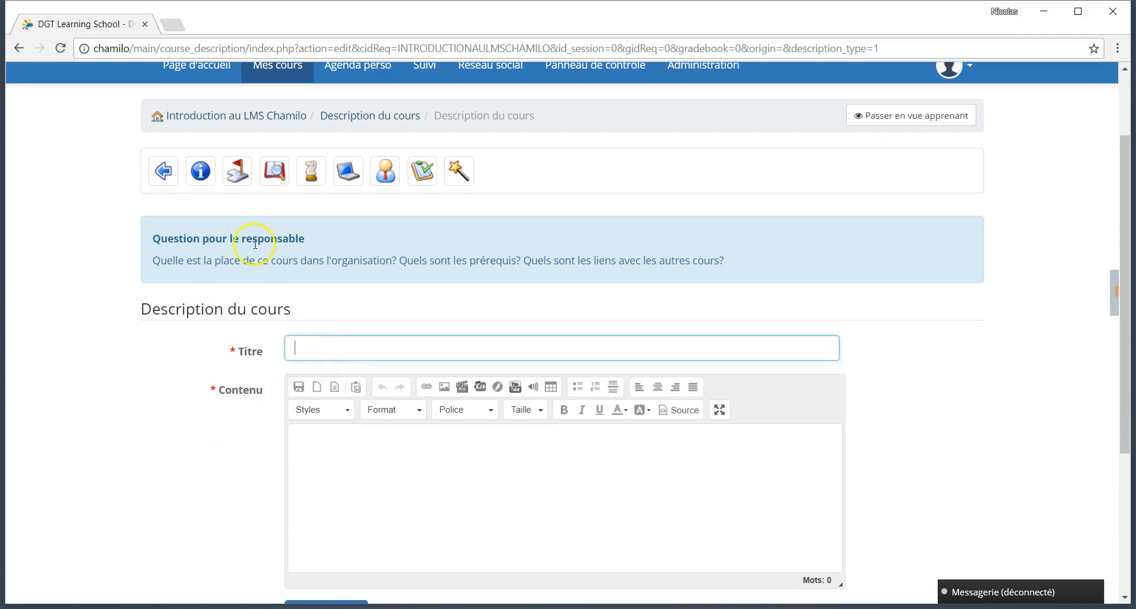
Step: Start the Objectifs section of the course description and title it "Objectifs pédagogiques"
left_click(233, 185)
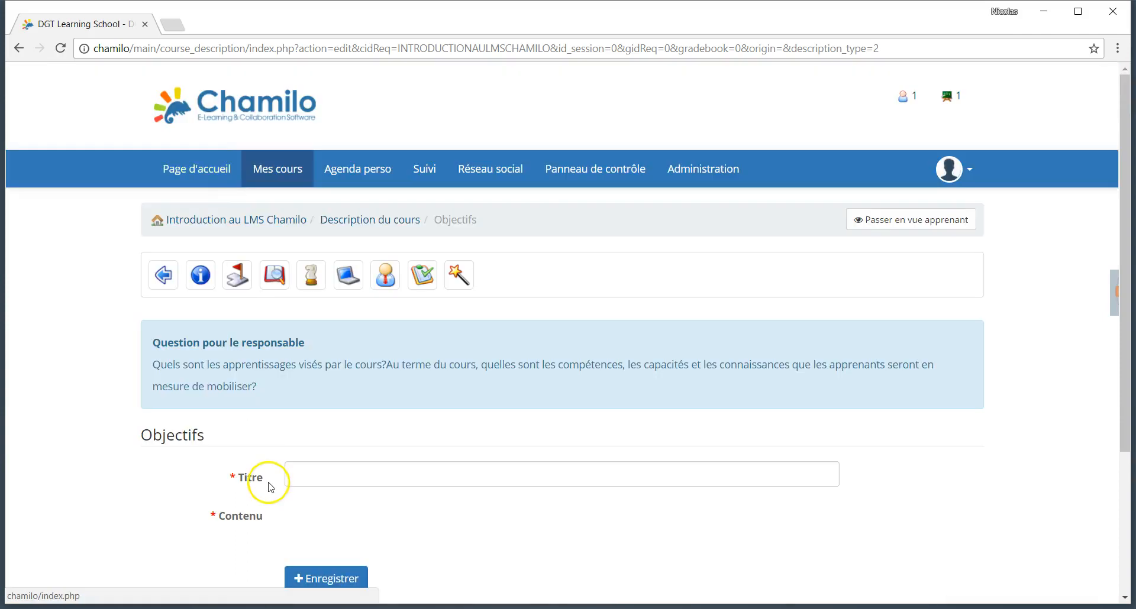
scroll(271, 487, "down", 3)
left_click(347, 377)
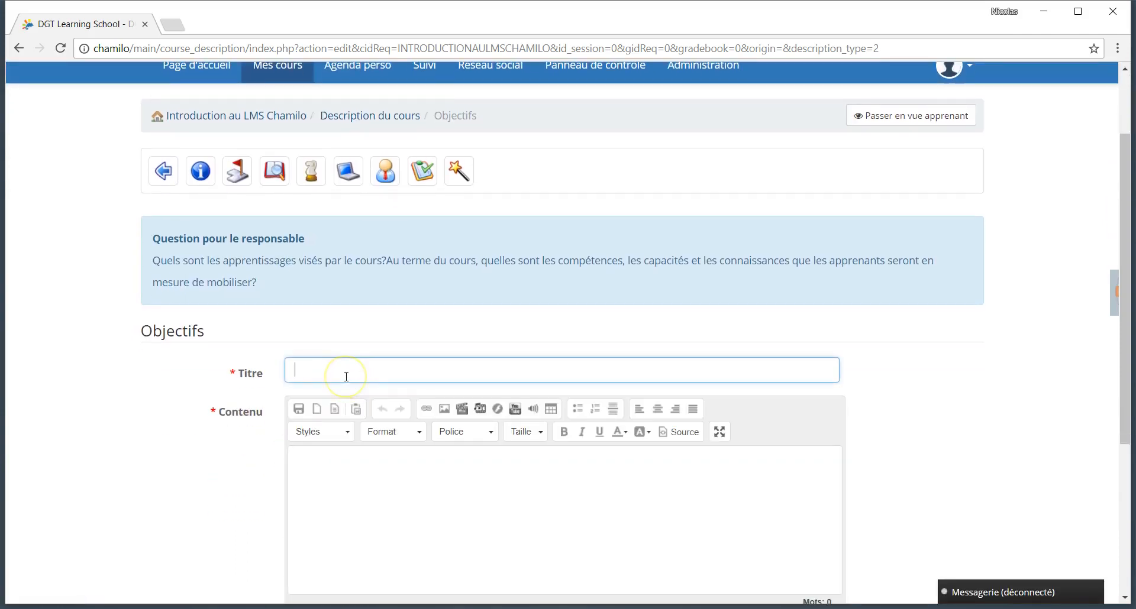
scroll(347, 376, "down", 3)
type("Objectives")
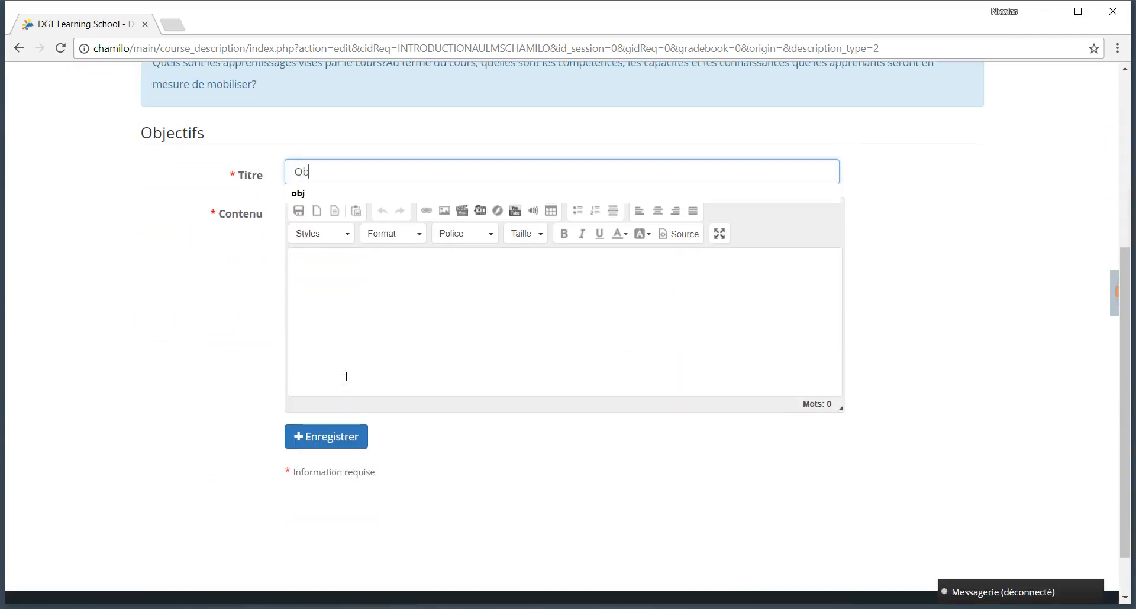
key("BackSpace")
key("BackSpace")
key("BackSpace")
key("BackSpace")
type("ifs")
key("BackSpace")
key("BackSpace")
key("BackSpace")
key("BackSpace")
type("ifs ")
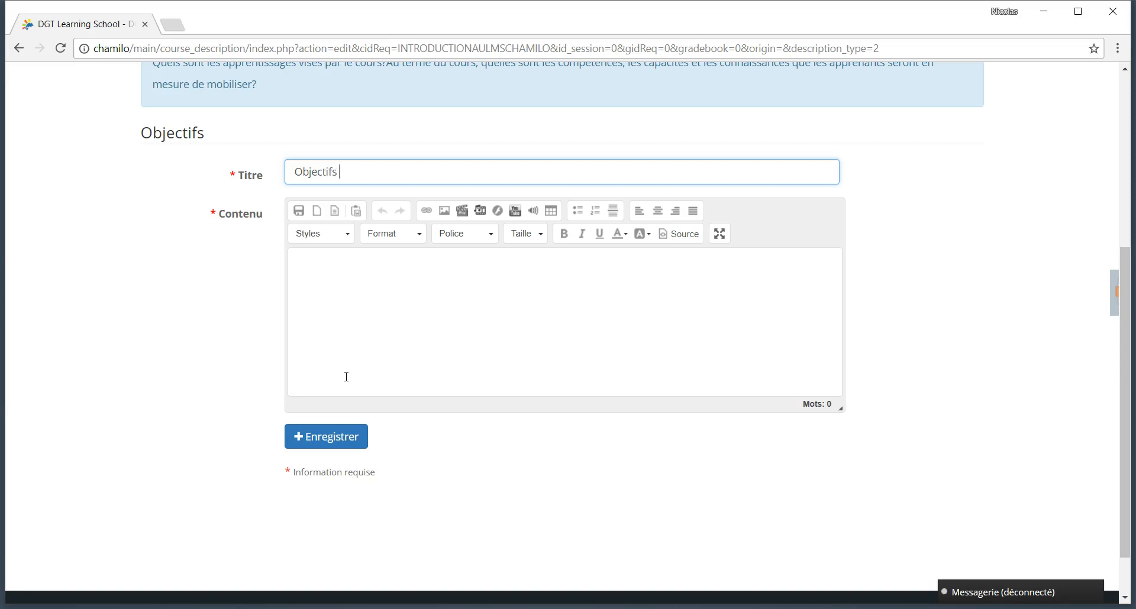
type("pédagogiques")
Step: Enter "Identifie les étapes de diffusion de contenus blended learning" and "Découvrir les fonctionnalités d'analyse et de traitement post formation sur Chamilo" as separate content lines
left_click(346, 376)
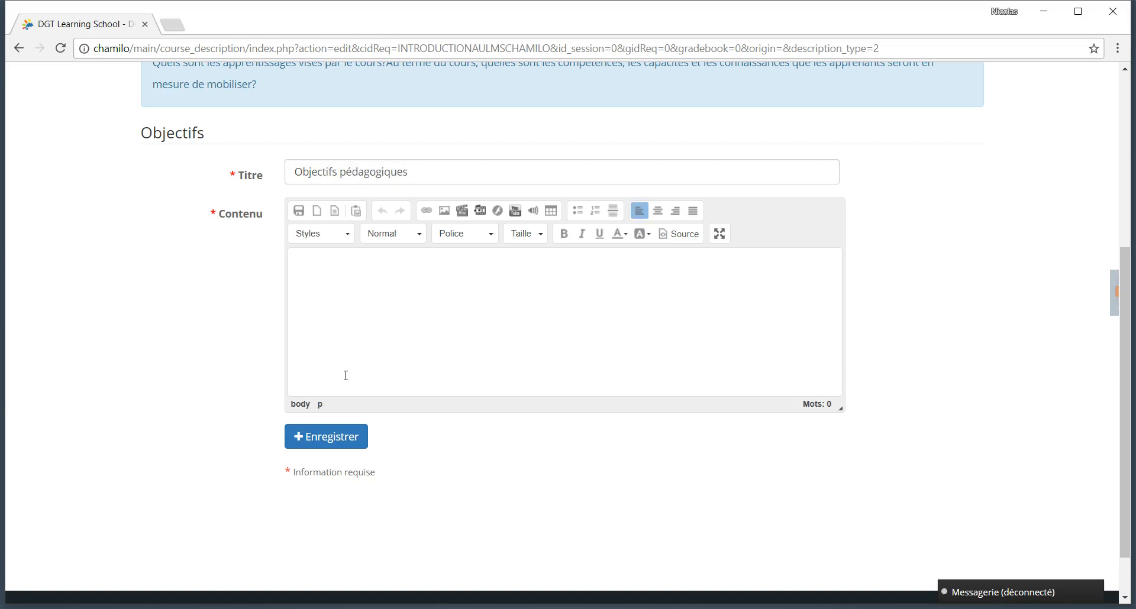
type("Identifie les étapes de diffusion de contenus blended learning")
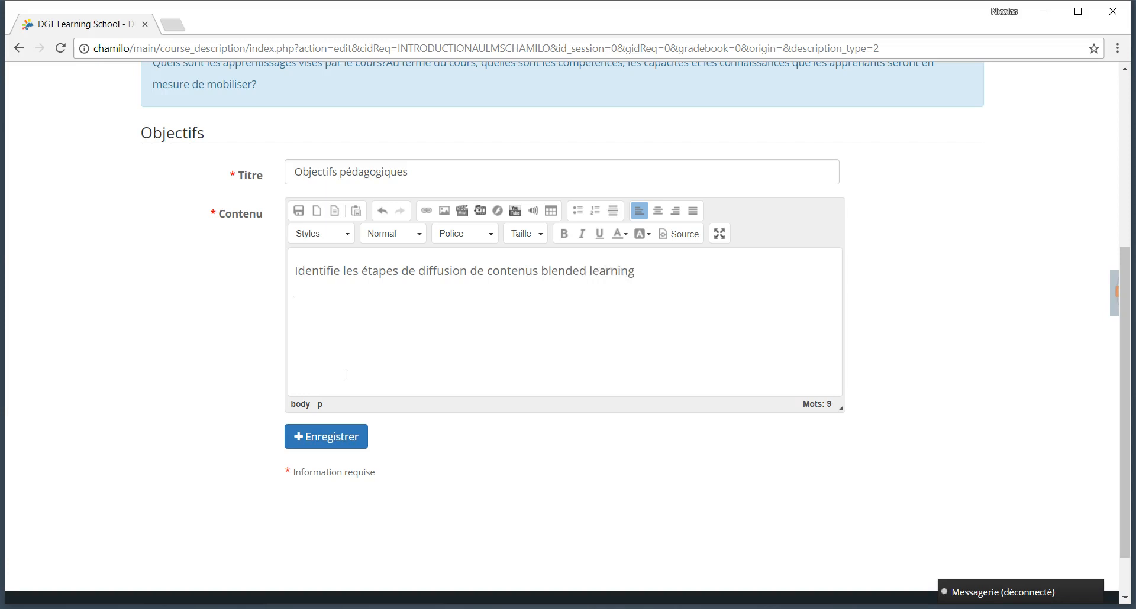
key("Return")
type("Découvrir les fonctio")
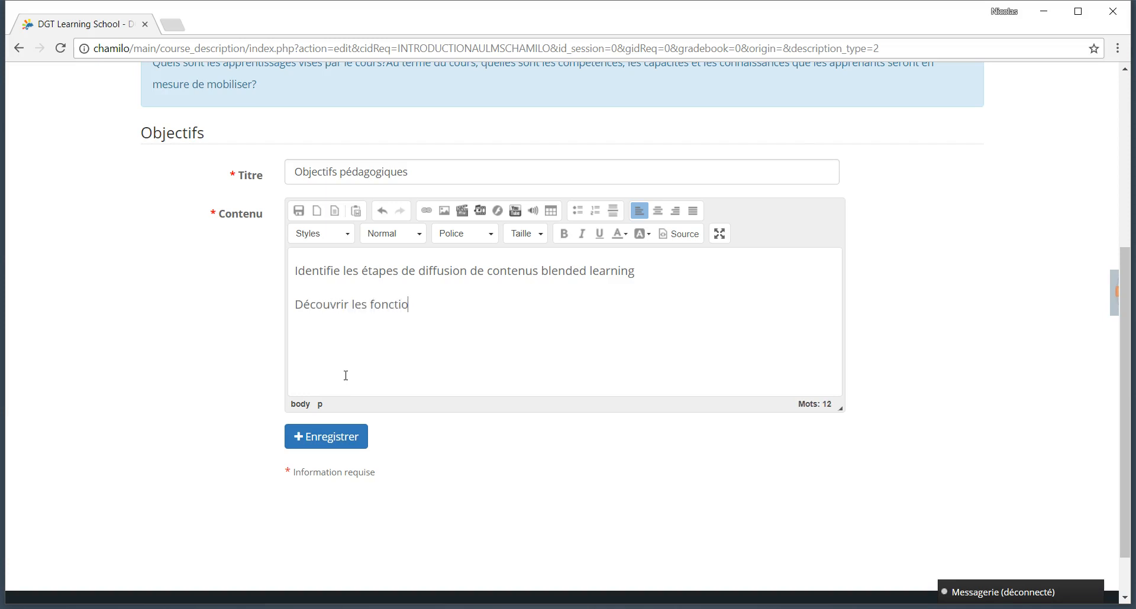
type("nnalités d'analyse e")
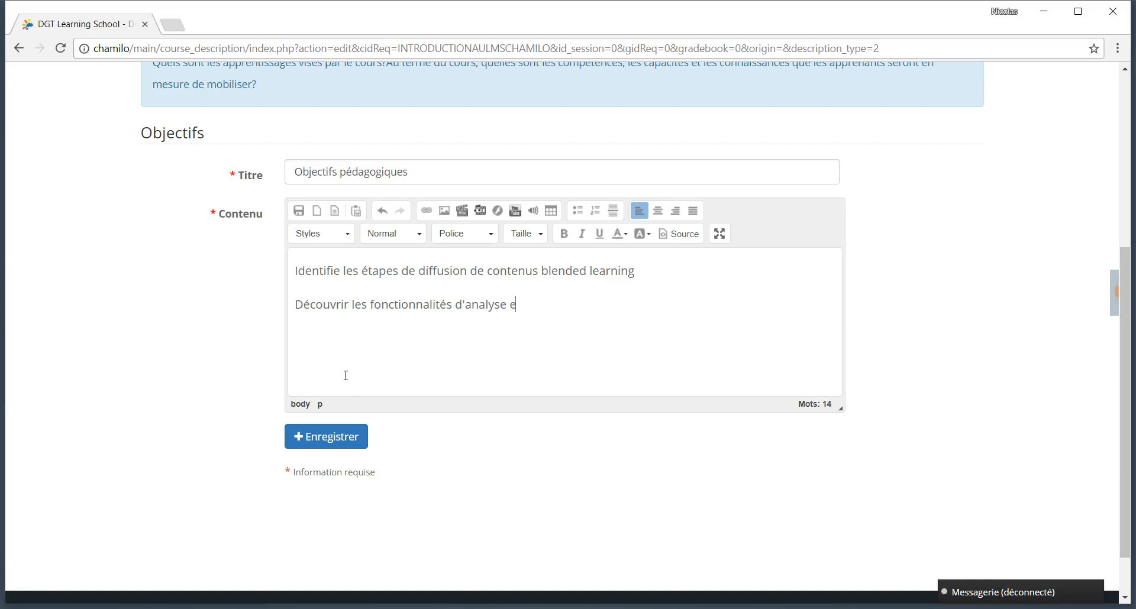
type("t de traitement posr t formation sur Chamilo")
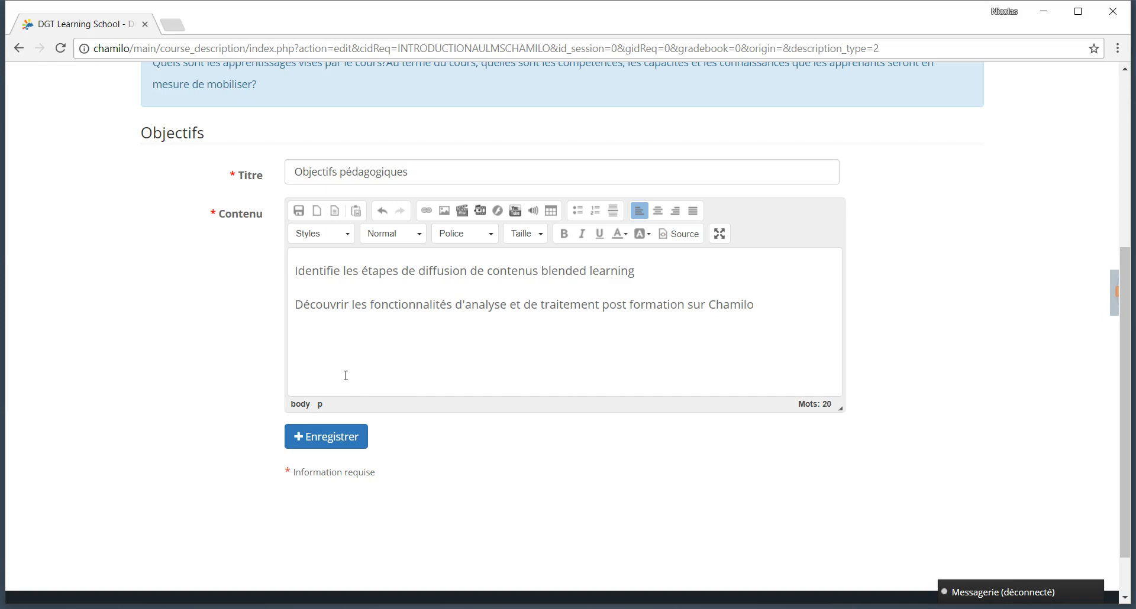
Step: Format both objective lines as a bulleted list and save the Objectifs section
key("shift+Home")
key("shift+Up")
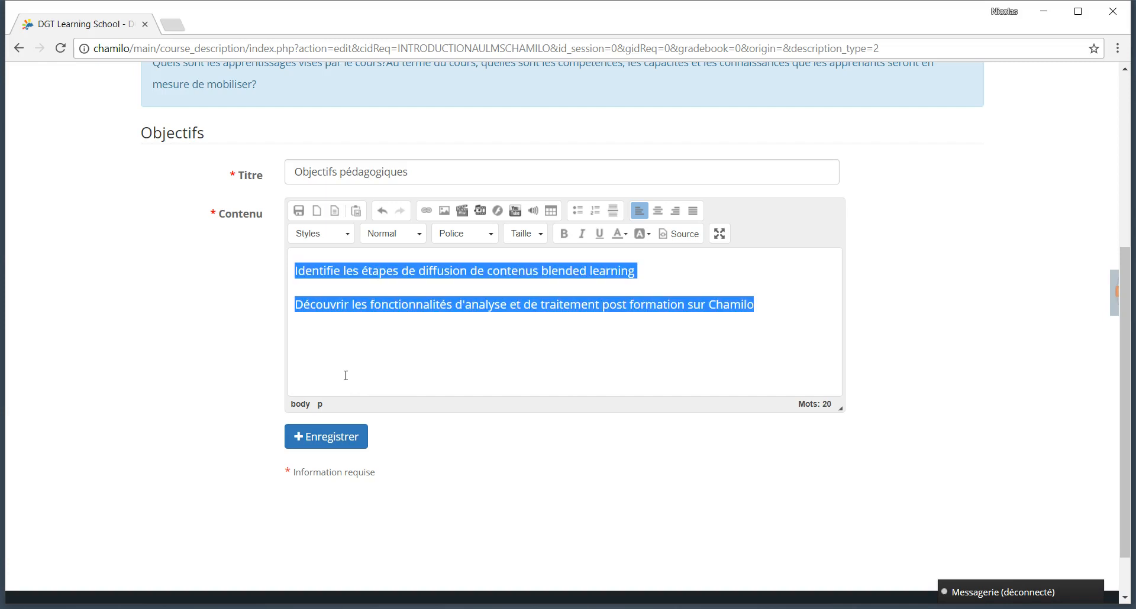
left_click(580, 211)
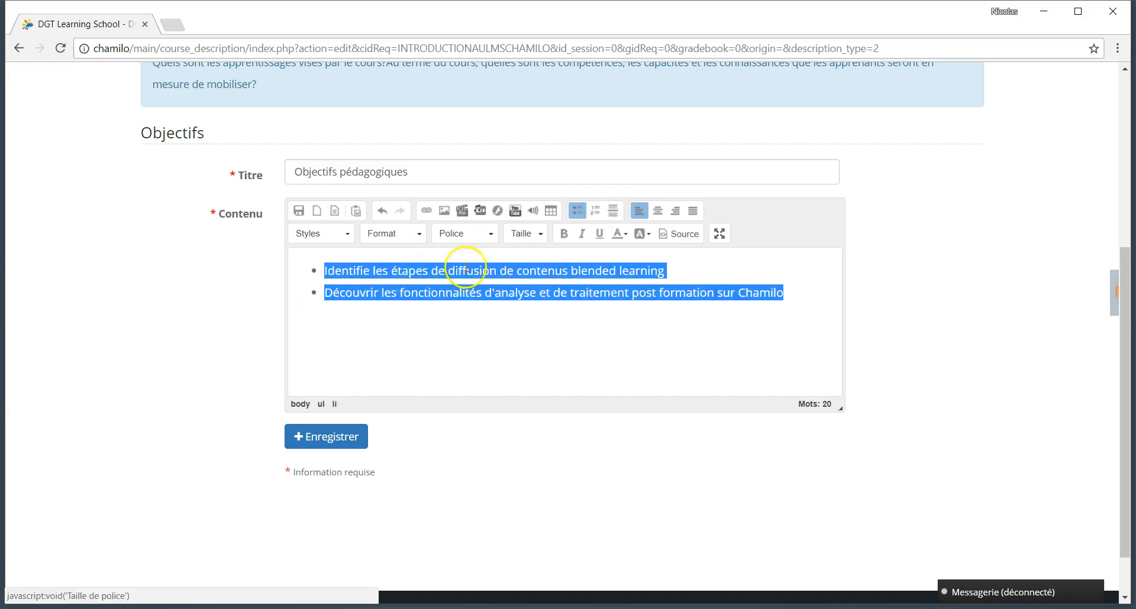
left_click(330, 450)
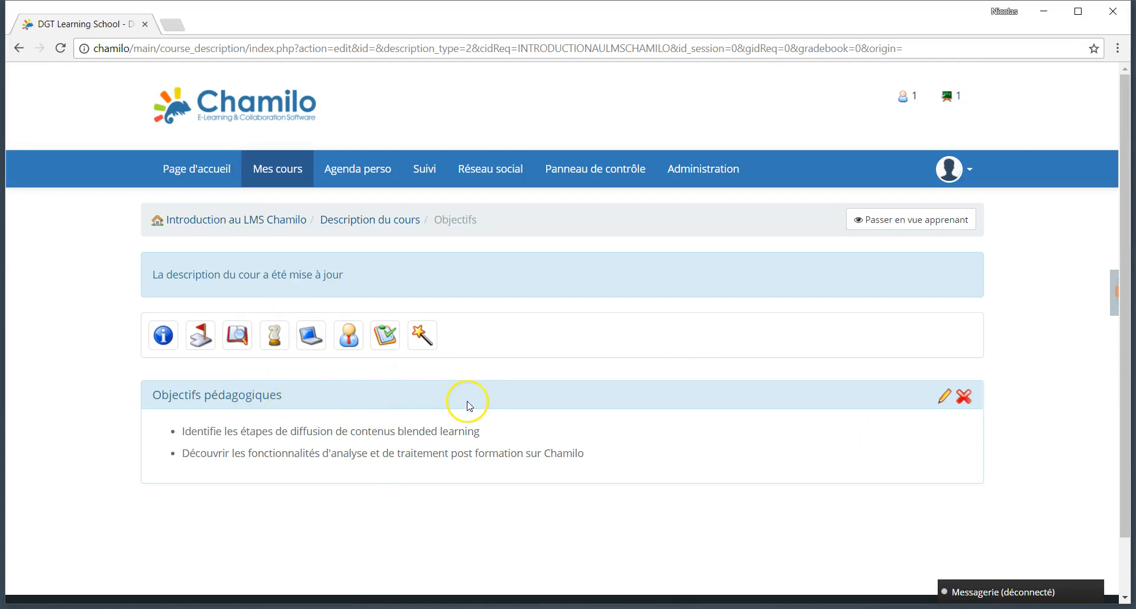
Step: Start the Description du cours section and title it "Pré-requis"
left_click(159, 343)
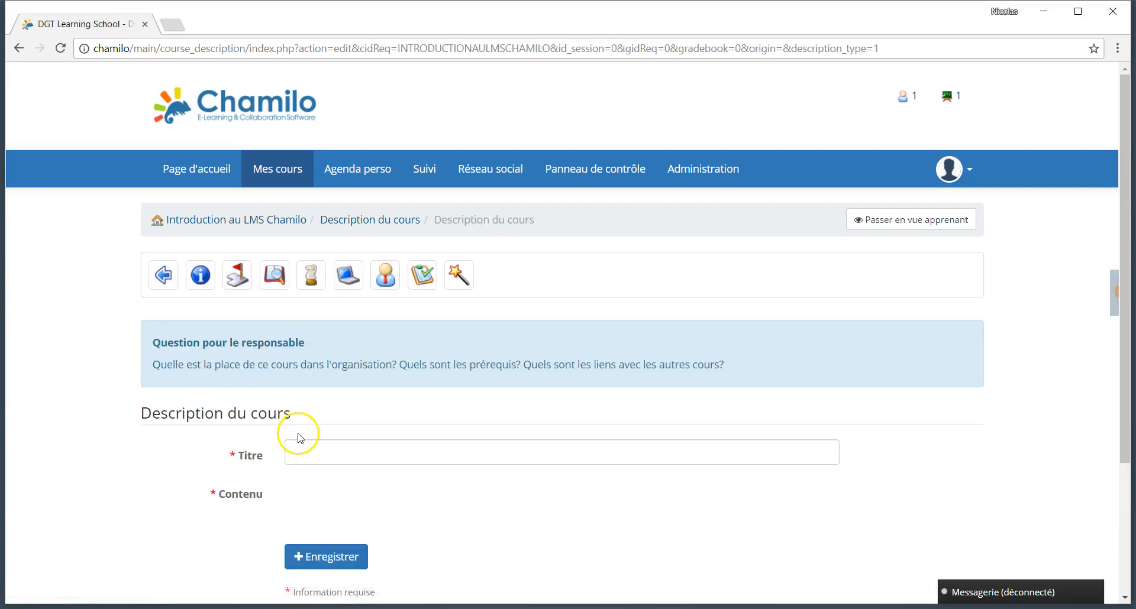
left_click(306, 452)
type("Pré")
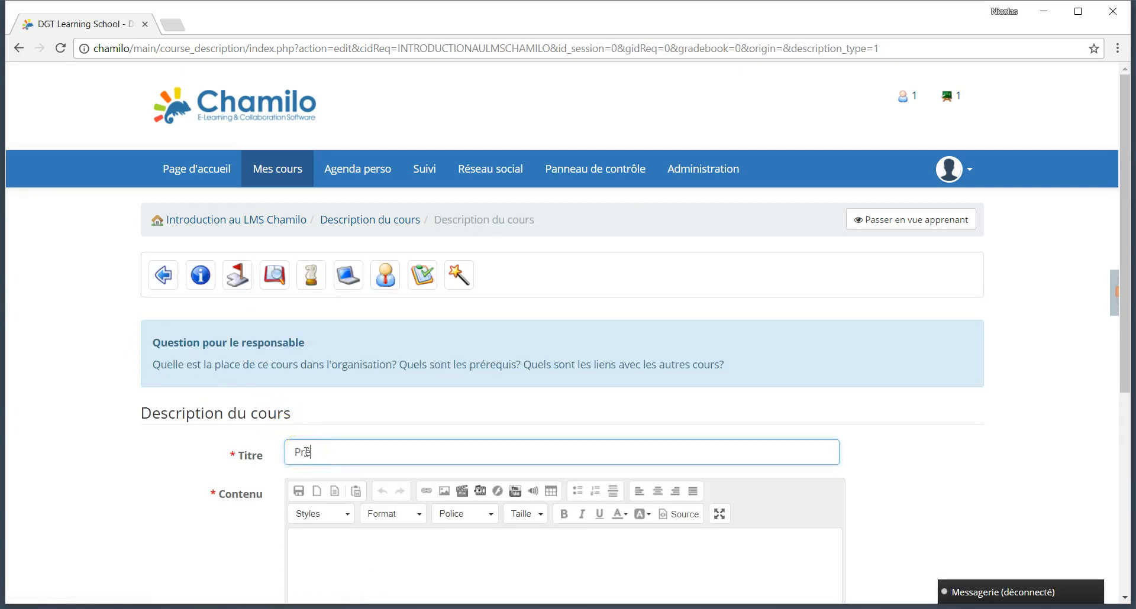
type("-requis")
Step: Enter "Savoir utiliser et naviguer dans un environnement Windows, MacOS ou Linux" as the first content line of the prerequisites
key("Tab")
type("Savoir")
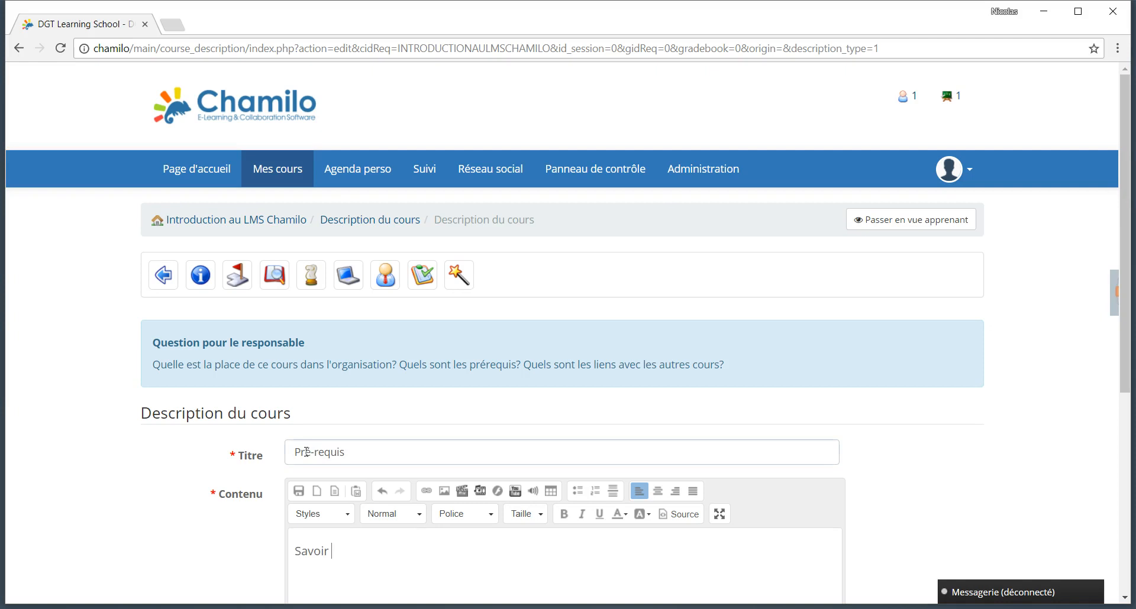
type(" utiliser et naviguer dans un environnement Windows")
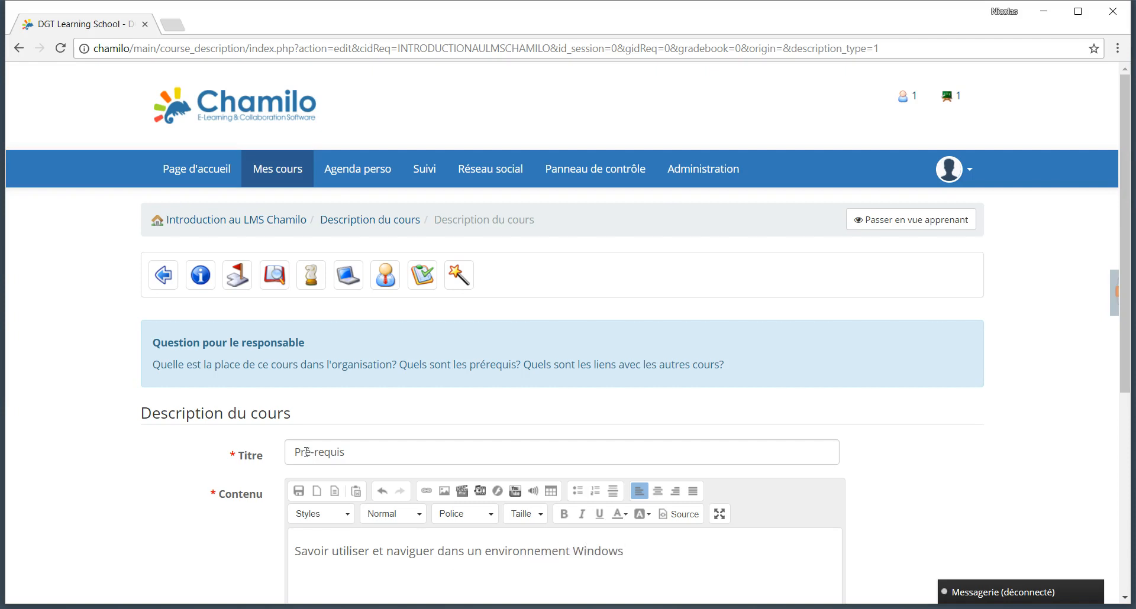
type(", MacO")
type("S")
type(" et Lin")
key("BackSpace")
key("BackSpace")
key("BackSpace")
key("BackSpace")
key("BackSpace")
key("BackSpace")
type("ou Linux")
Step: Add a second prerequisite line reading "Savoir utiliser des outils de traitement de texte"
key("Return")
type("Savoir utiliser")
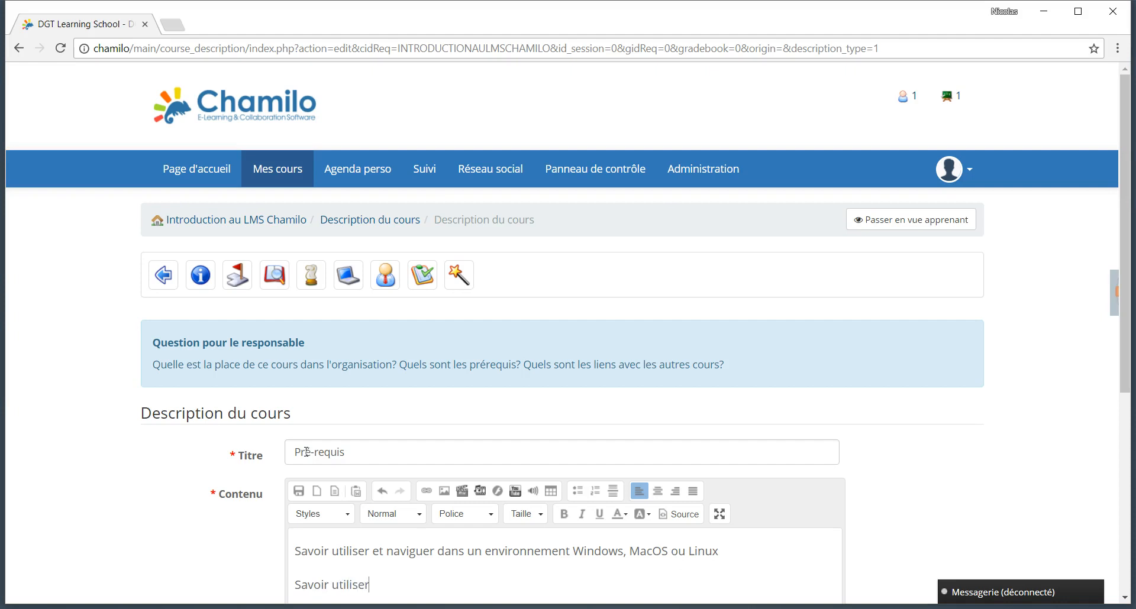
type(" des outils de traitemenyt")
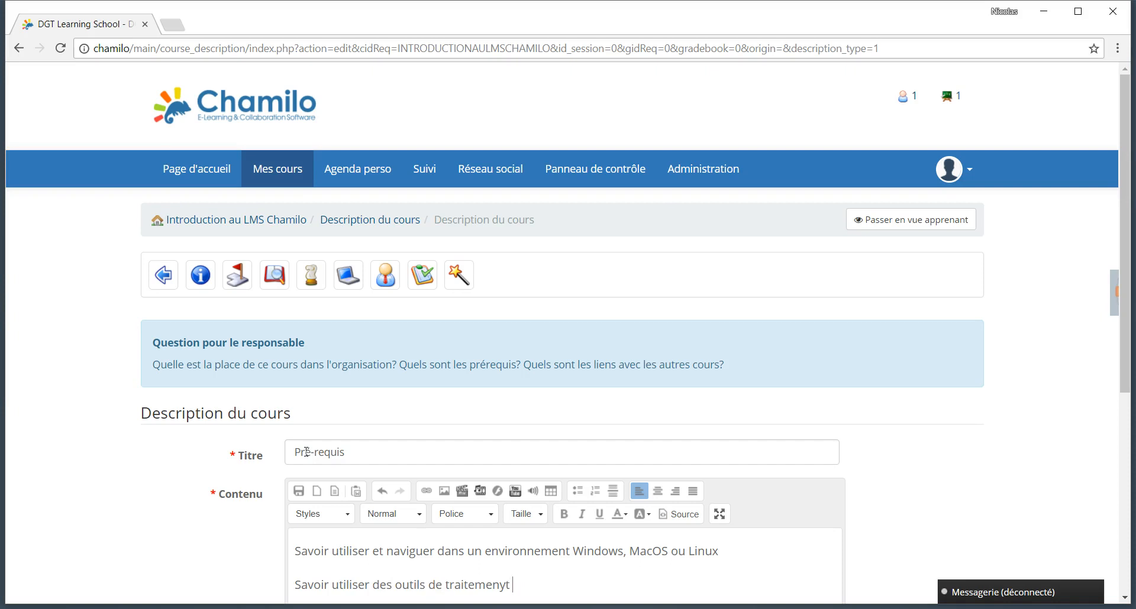
type(" te")
key("BackSpace")
key("BackSpace")
type("de texte")
Step: Format both prerequisite lines as a bulleted list and save the section
key("shift+Up")
key("shift+Home")
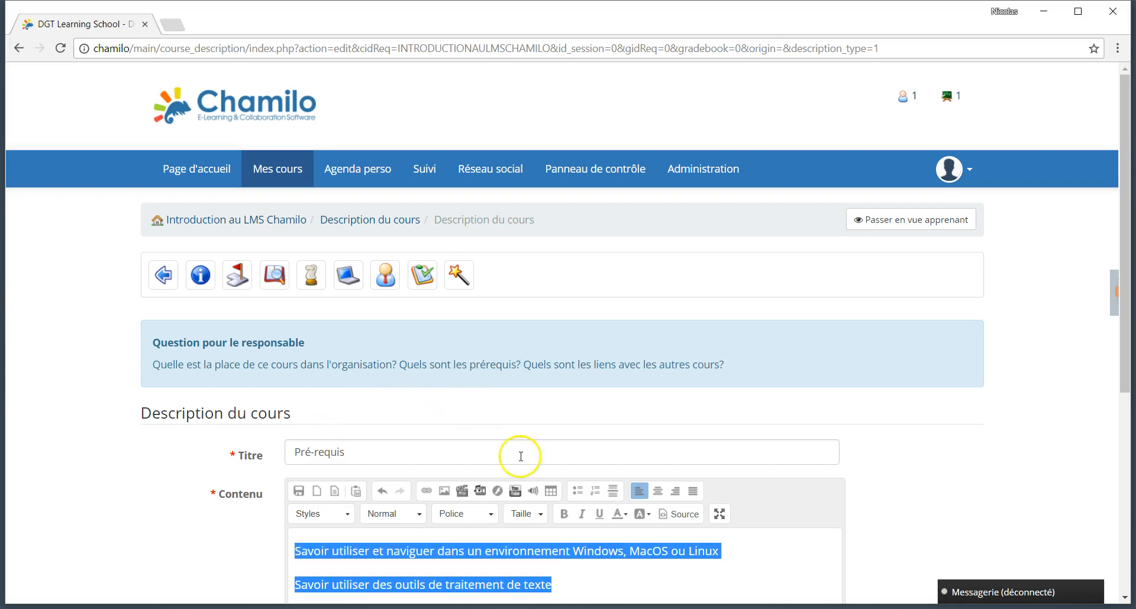
left_click(569, 488)
scroll(532, 521, "down", 3)
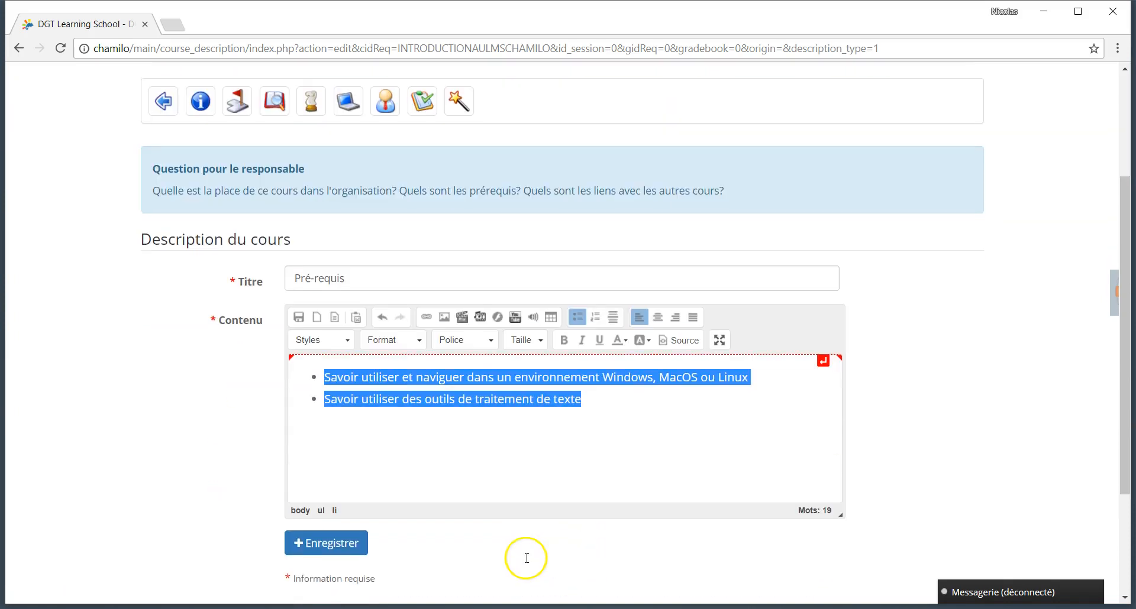
left_click(356, 538)
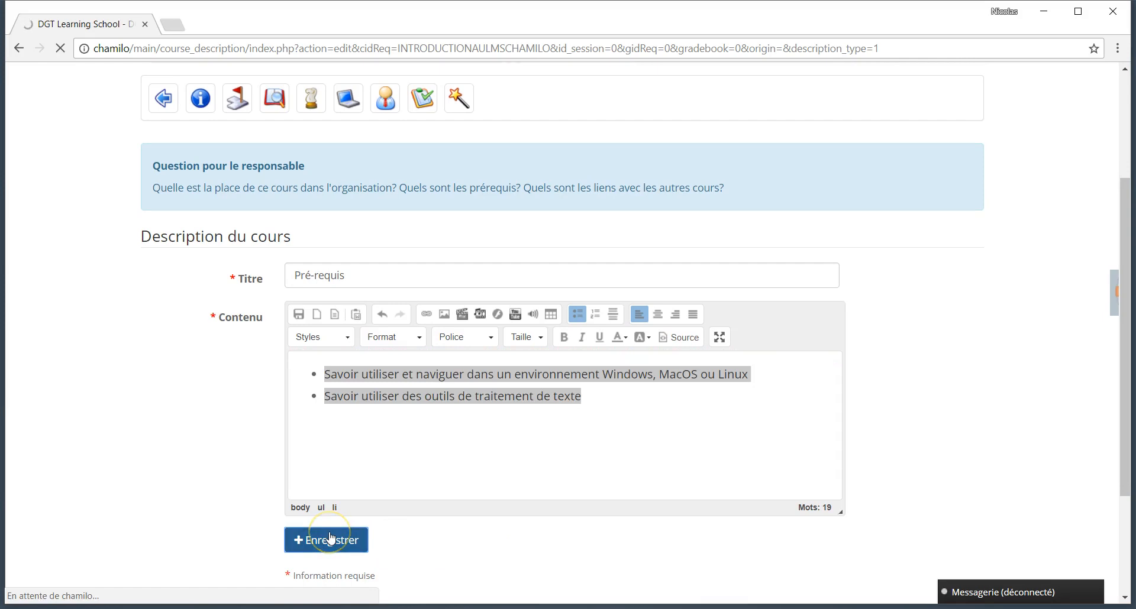
Step: Review the saved course description sections and return to the homepage of the course "Introduction au LMS Chamilo"
scroll(436, 414, "down", 3)
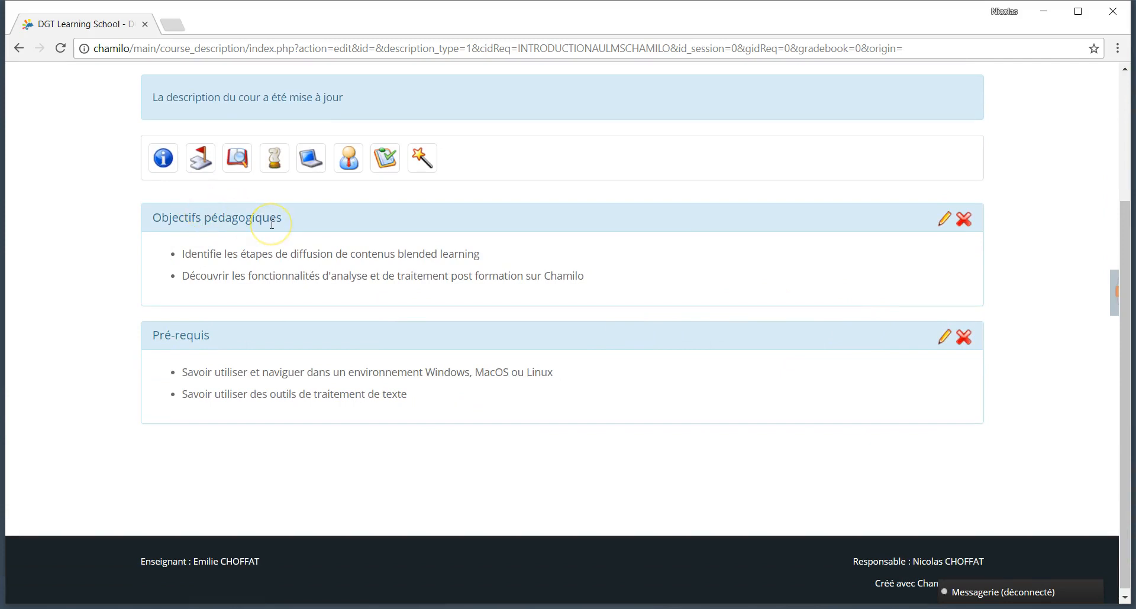
scroll(271, 224, "up", 2)
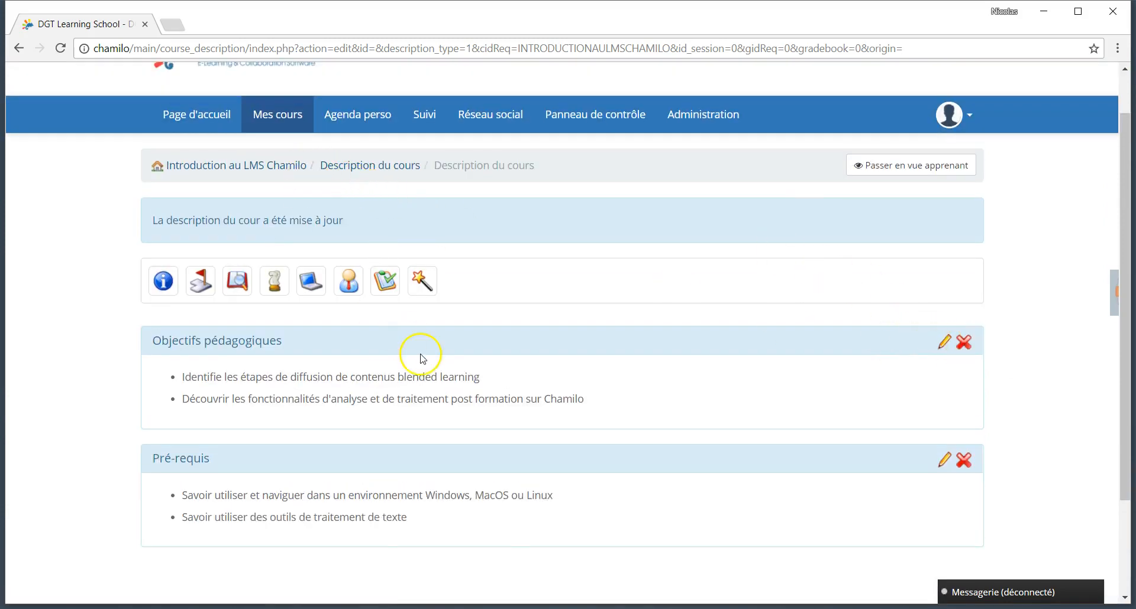
scroll(423, 359, "down", 2)
scroll(423, 359, "up", 3)
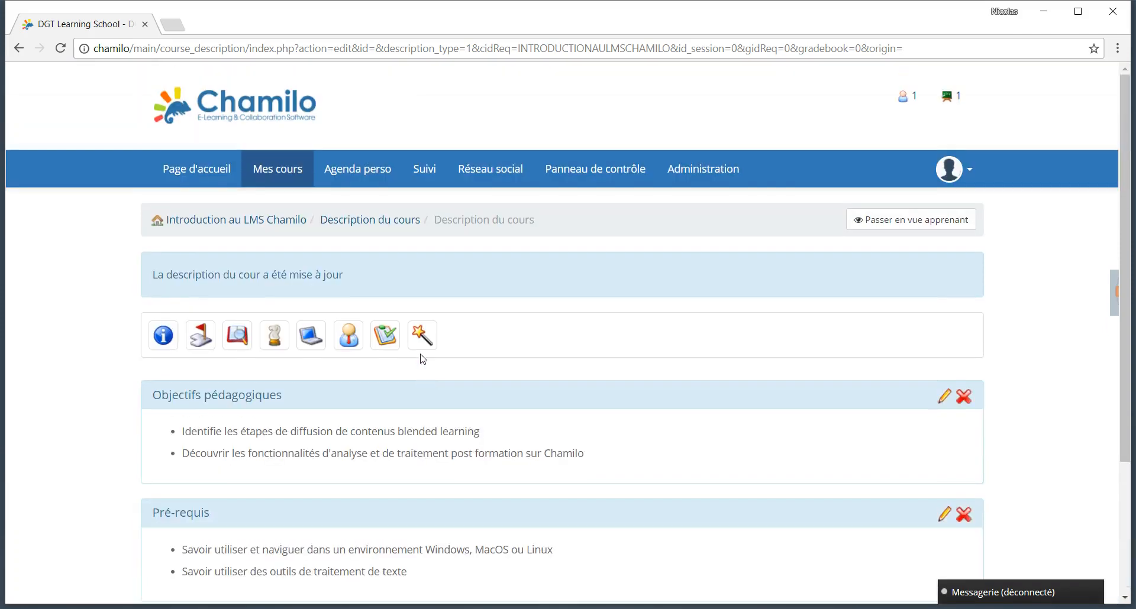
left_click(345, 222)
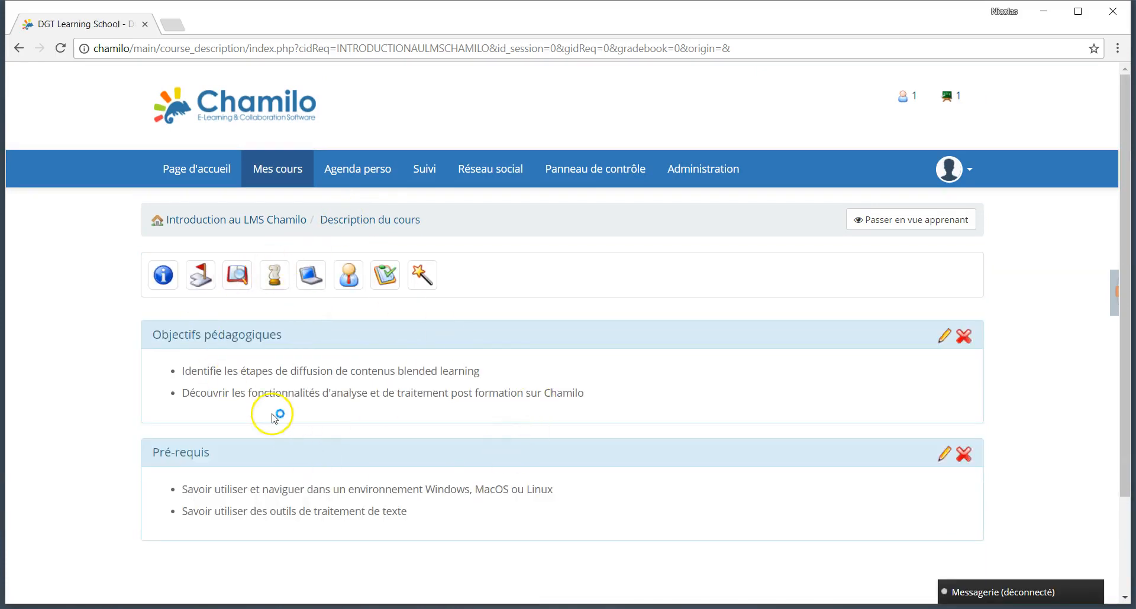
left_click(251, 230)
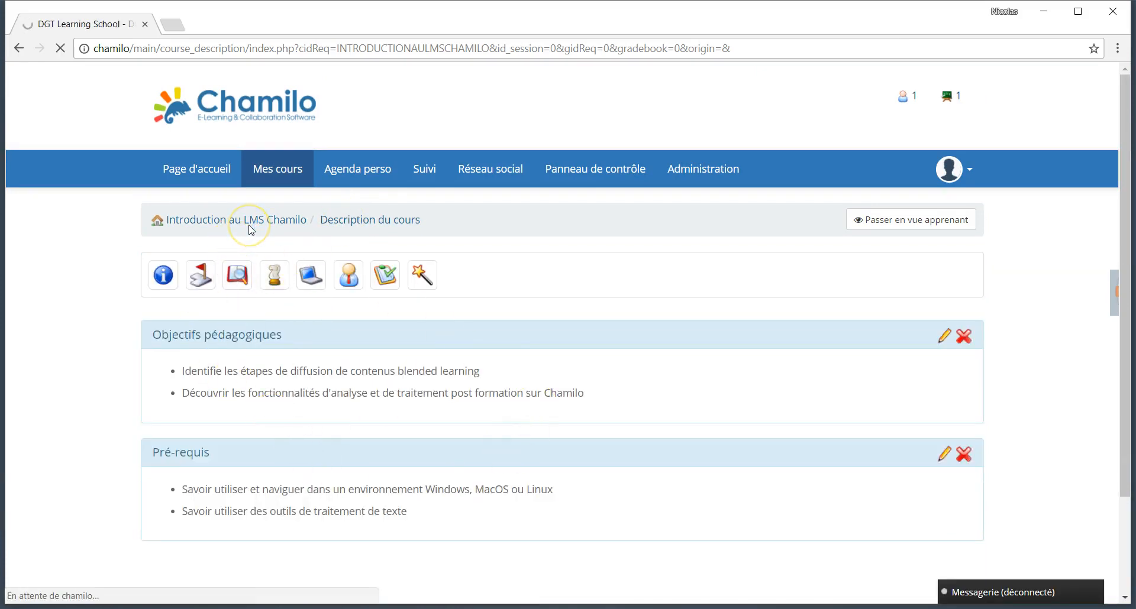